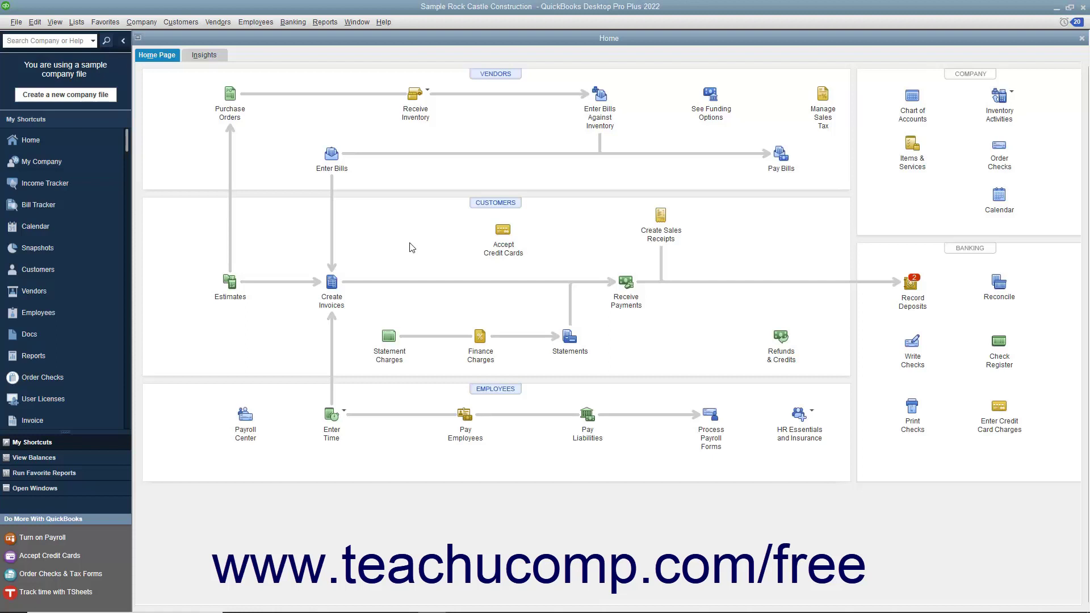
Open a new check number 493 paid from the 10100 Checking account
click(304, 25)
click(304, 38)
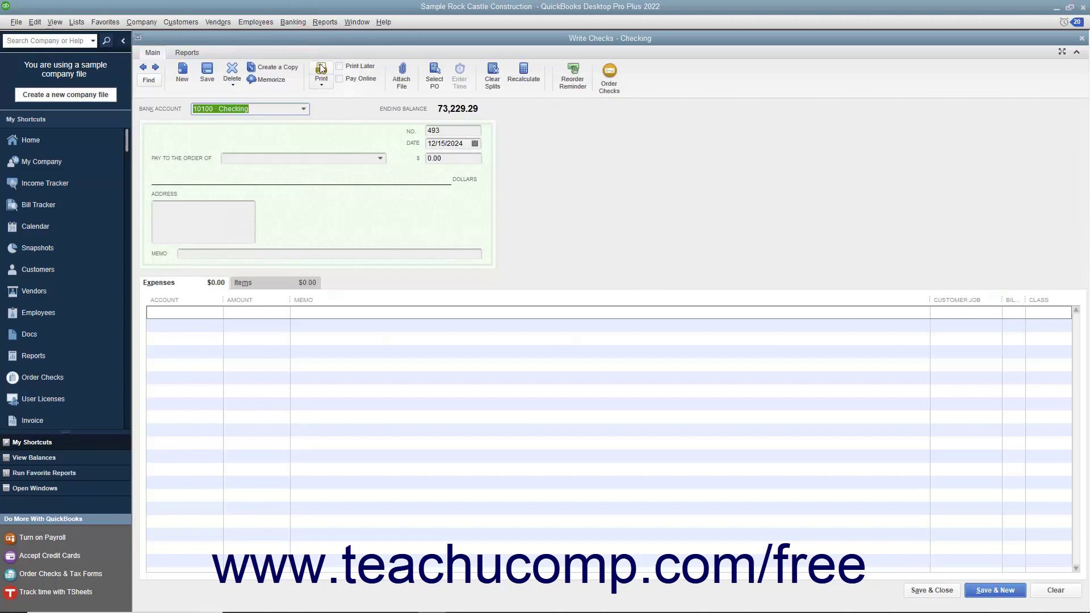
click(304, 111)
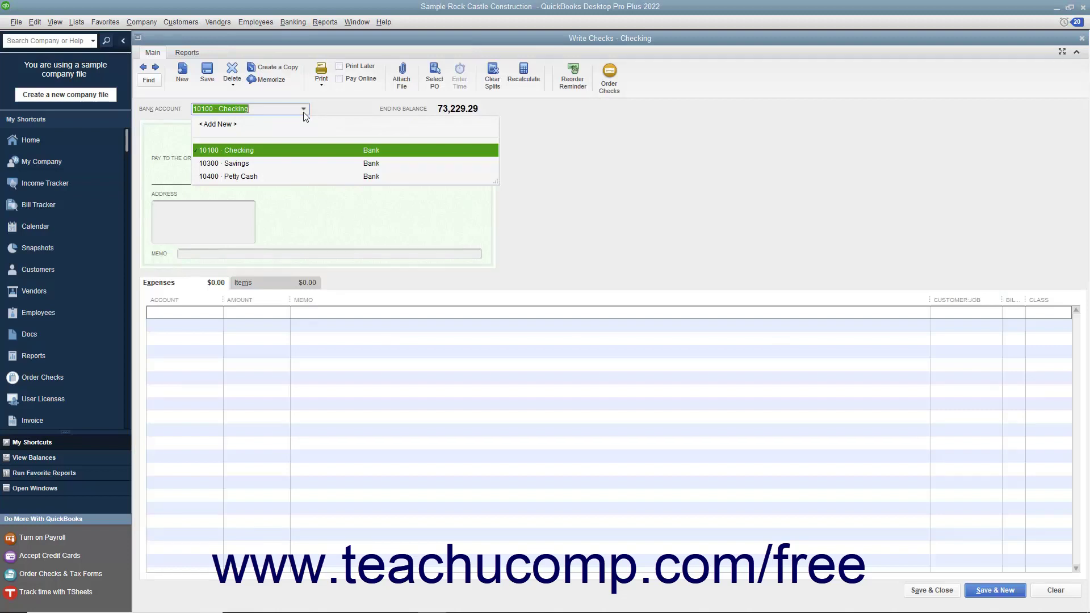
click(298, 149)
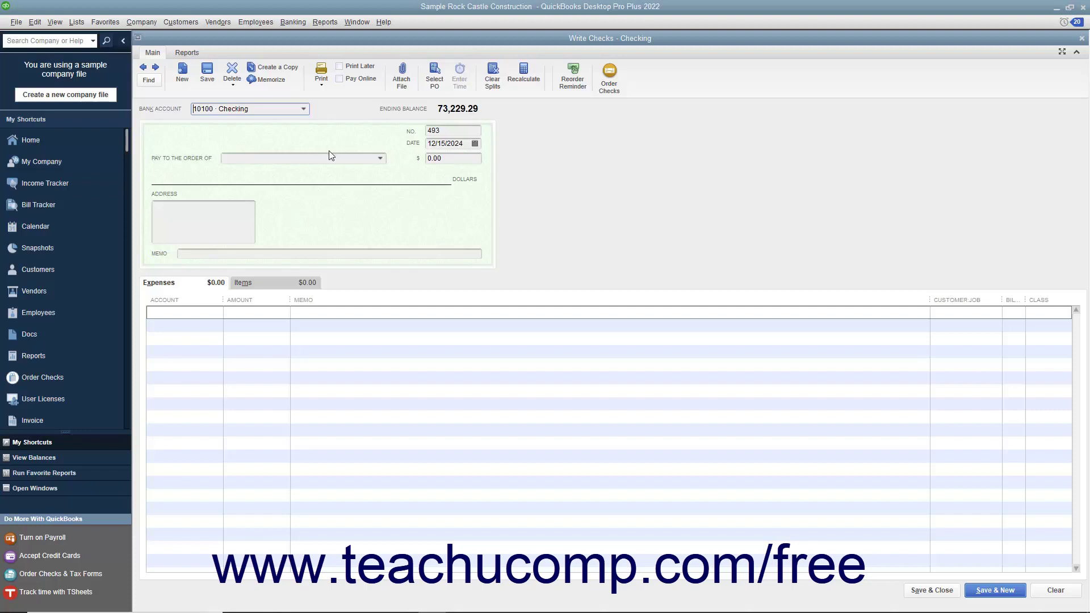
click(452, 131)
Mark the check Print Later and date it 12/15/2024
click(361, 68)
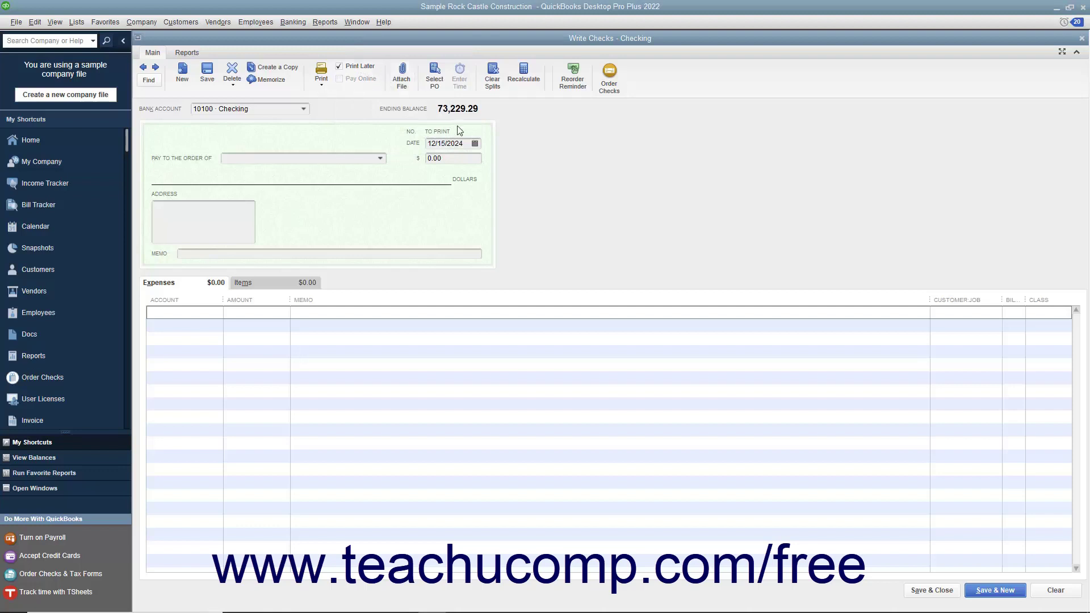
click(475, 143)
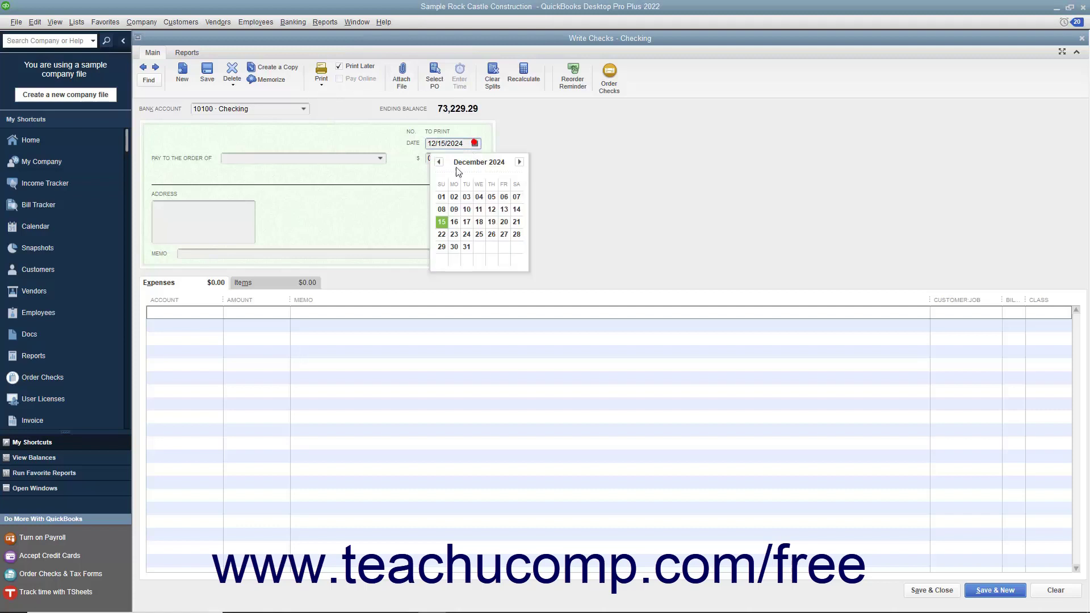
click(442, 224)
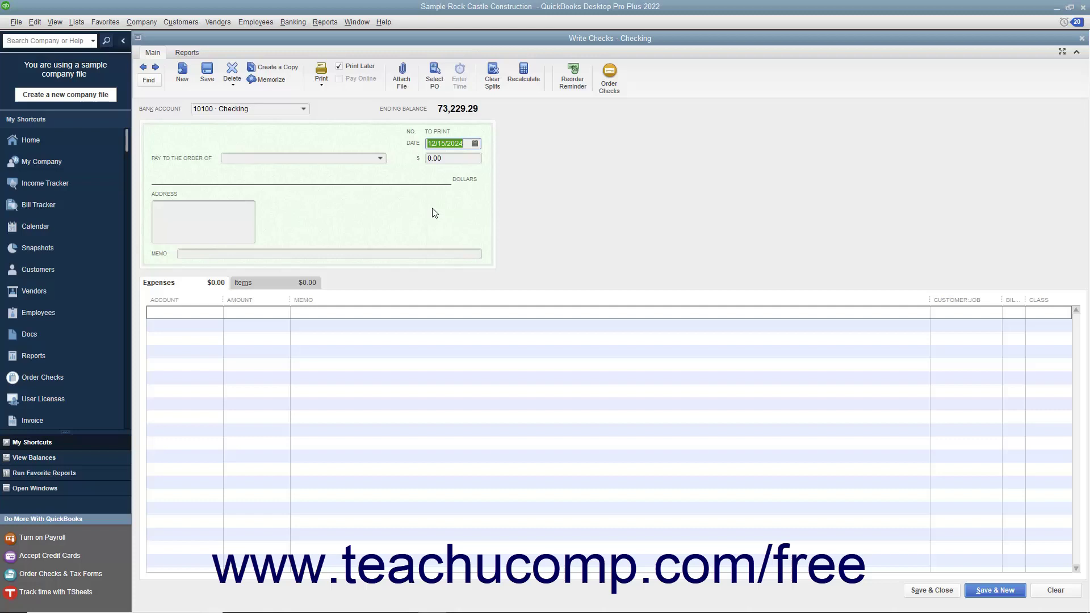
Make Bayshore Office Supply Store the payee
click(381, 159)
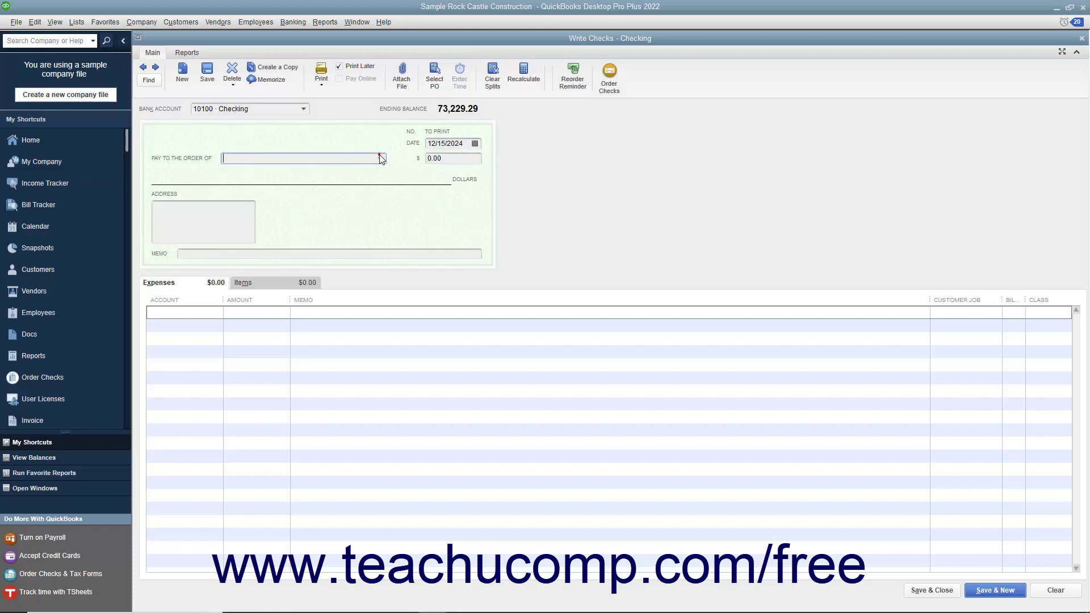
click(380, 159)
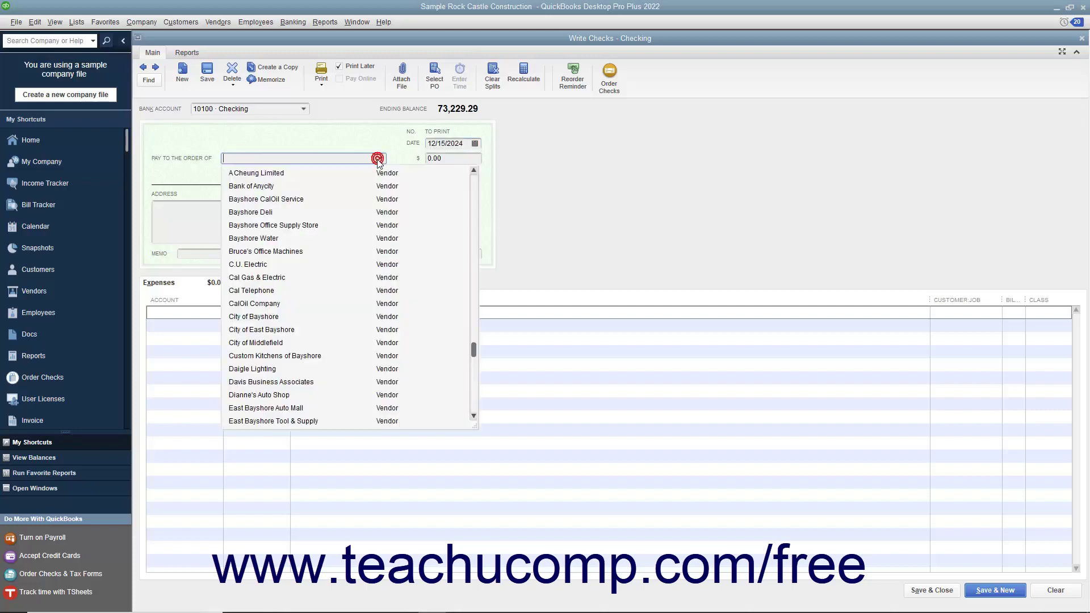
click(308, 223)
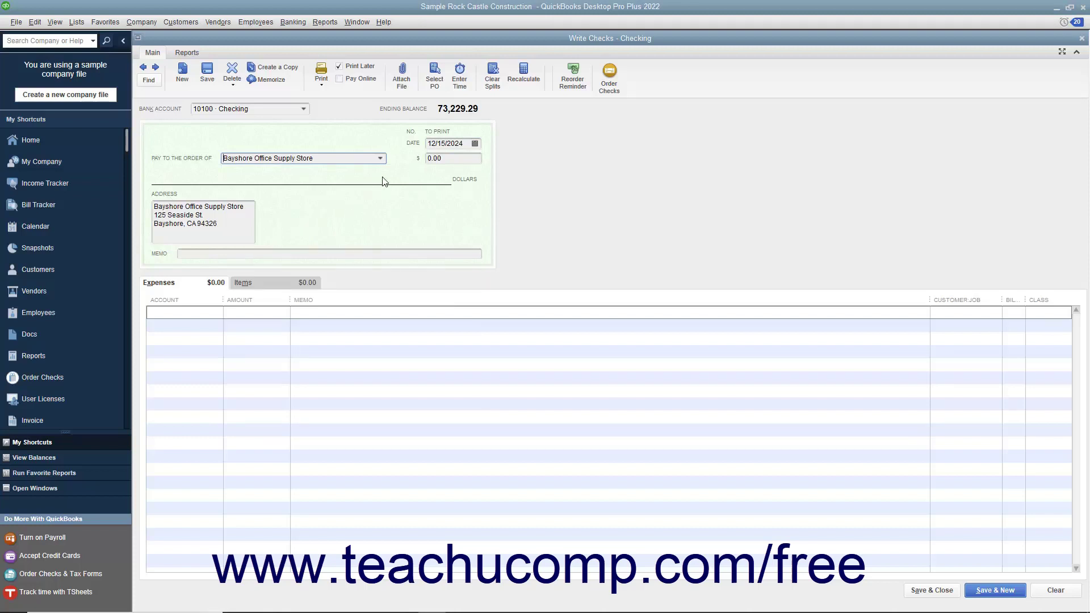
Enter a $75.00 check amount and code the expense line to 63000 Office Supplies
click(435, 157)
text(75)
click(196, 288)
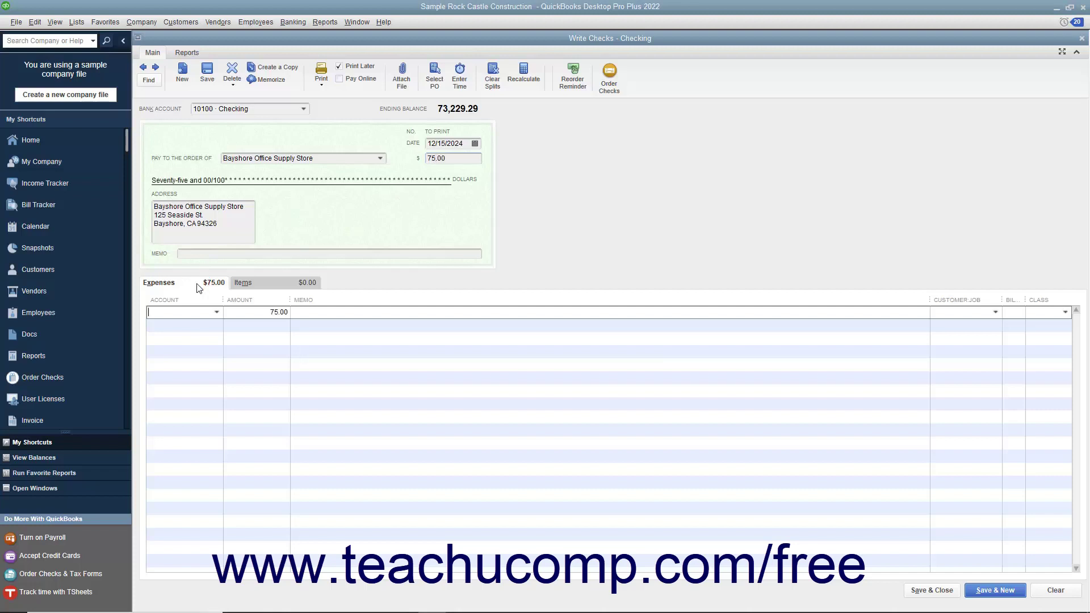
click(217, 314)
scroll(217, 426, down, 5)
scroll(217, 426, down, 5)
click(215, 474)
Cut the first line to $50 and charge the remaining $25 to 63300 Printing and Reproduction
click(259, 312)
double_click(259, 312)
text(50)
click(202, 327)
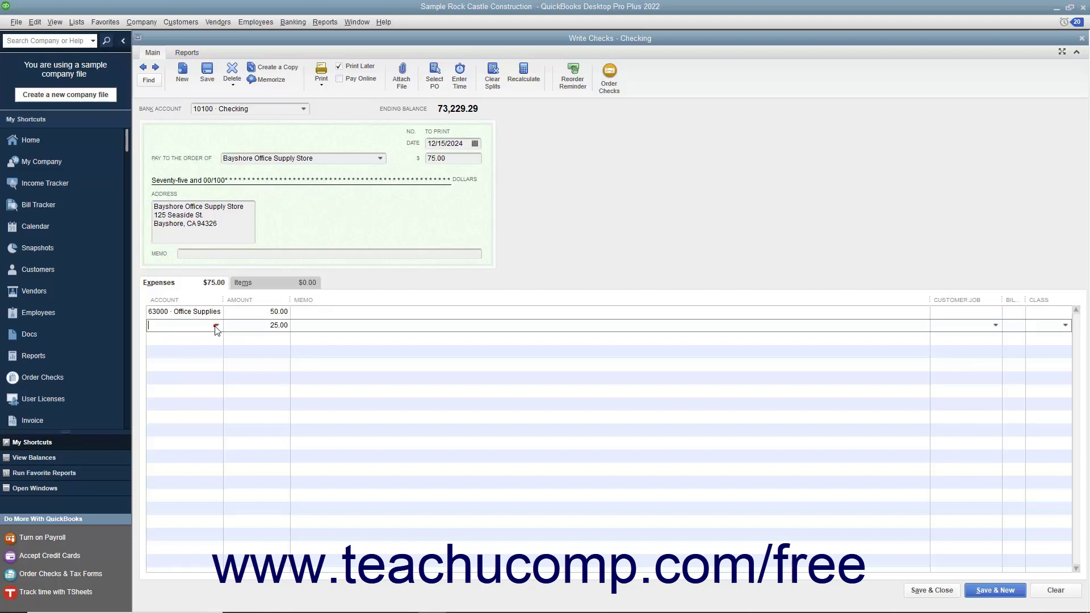
click(217, 326)
click(207, 550)
click(263, 326)
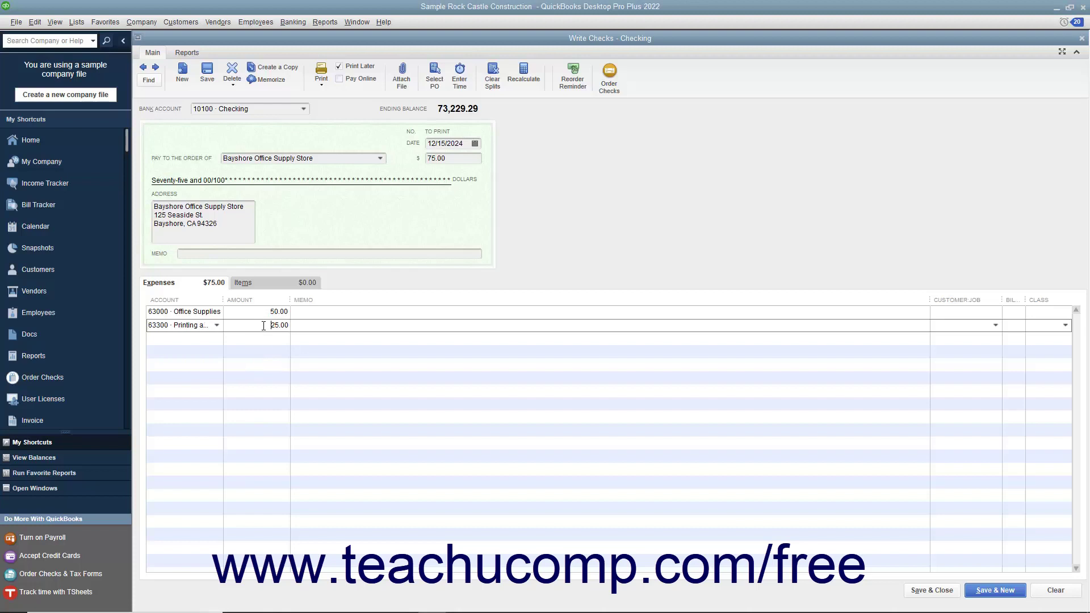